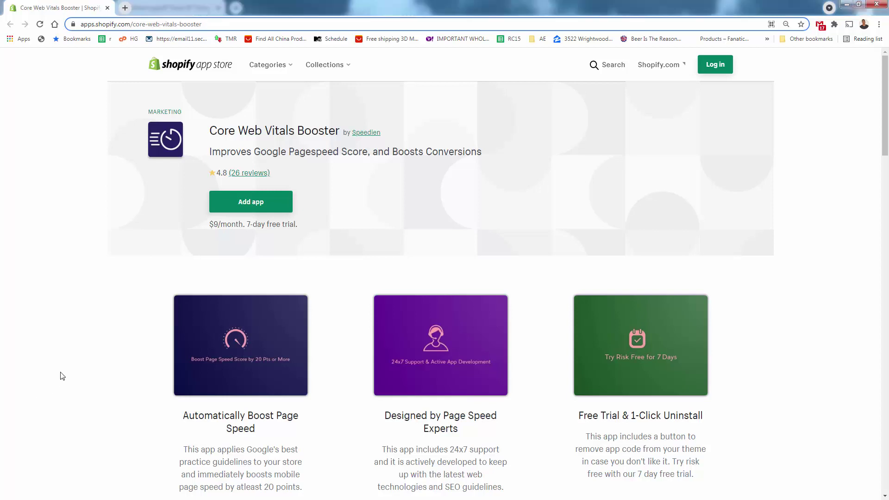
scroll(61, 375, "down", 1)
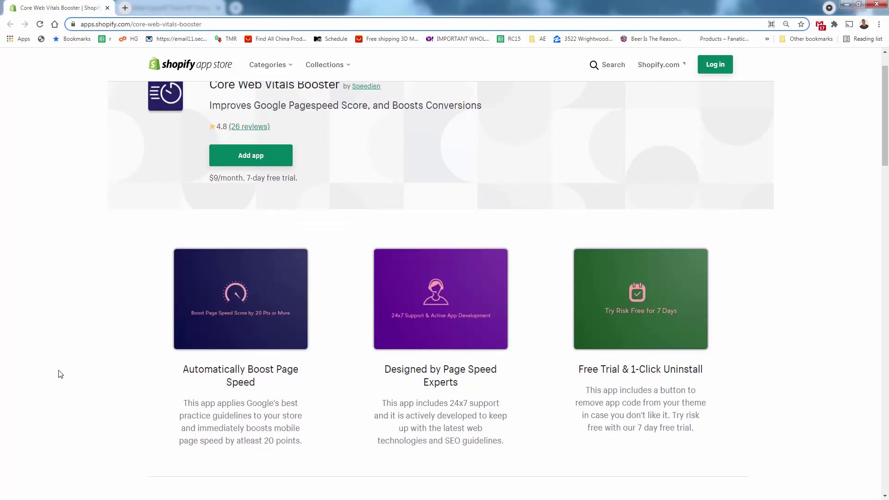
triple_click(252, 179)
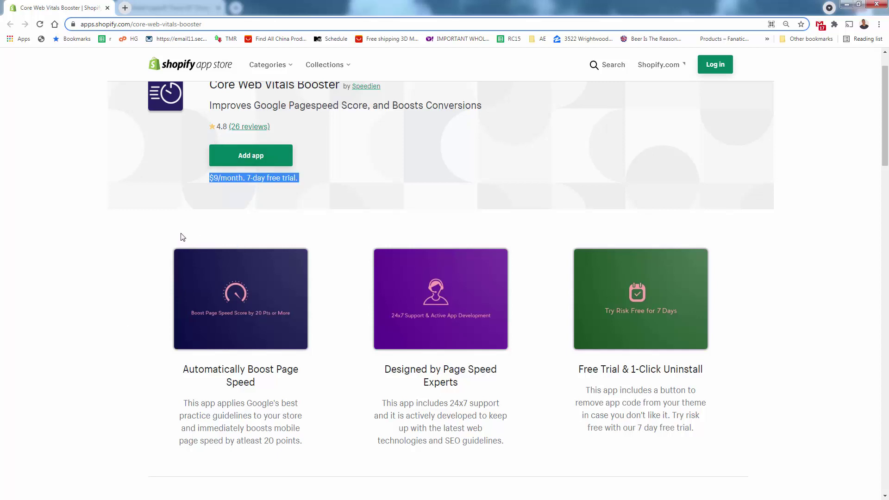
left_click(175, 214)
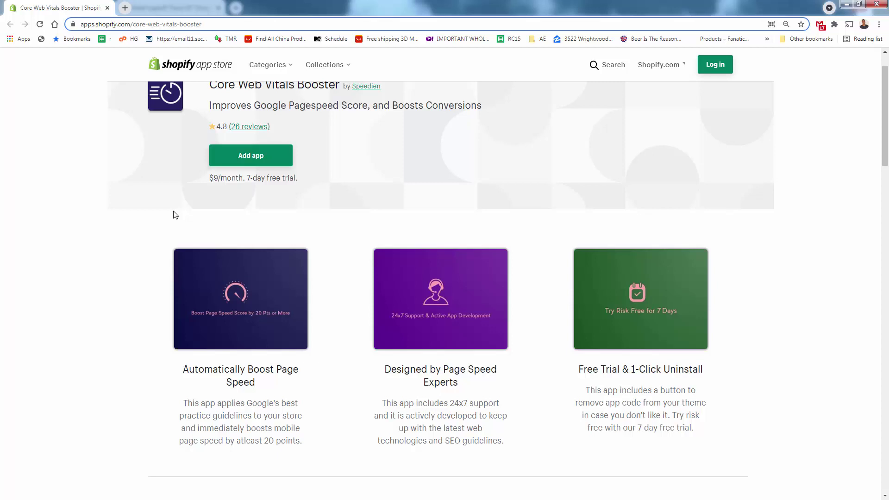
scroll(175, 214, "up", 1)
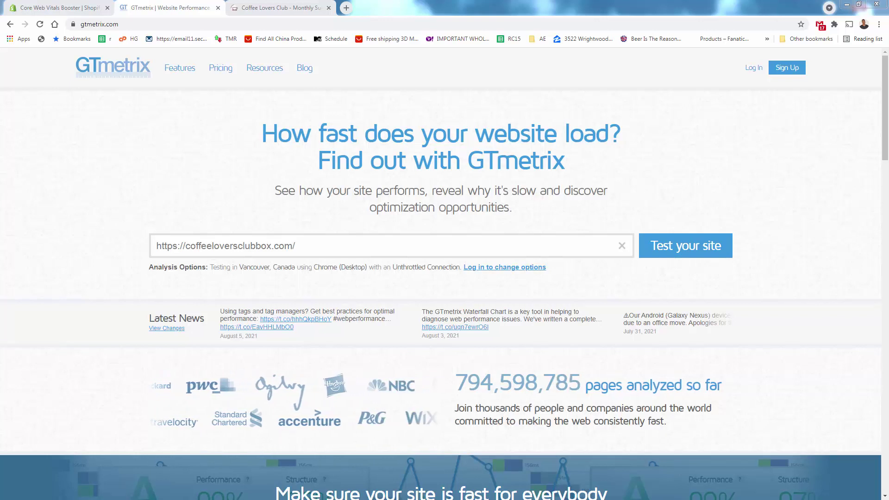
Preview the Coffee Lovers Club store page in its browser tab
left_click(245, 8)
scroll(236, 261, "down", 13)
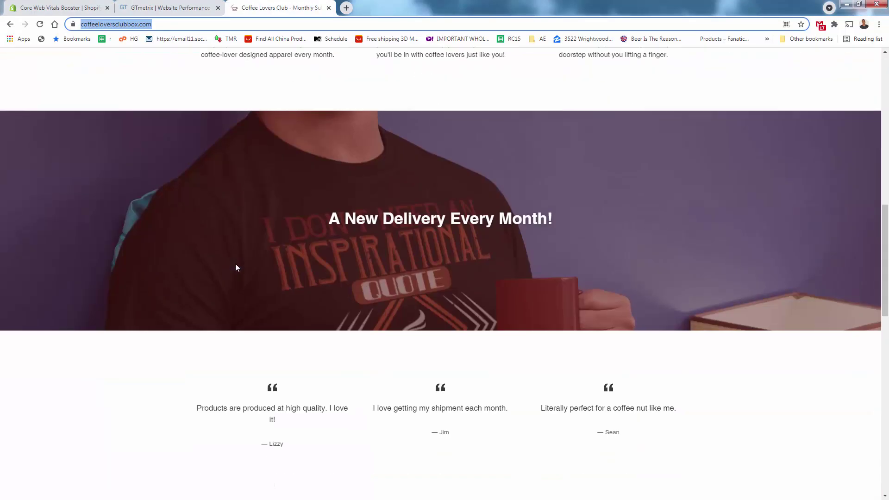
scroll(230, 264, "down", 15)
scroll(225, 306, "up", 20)
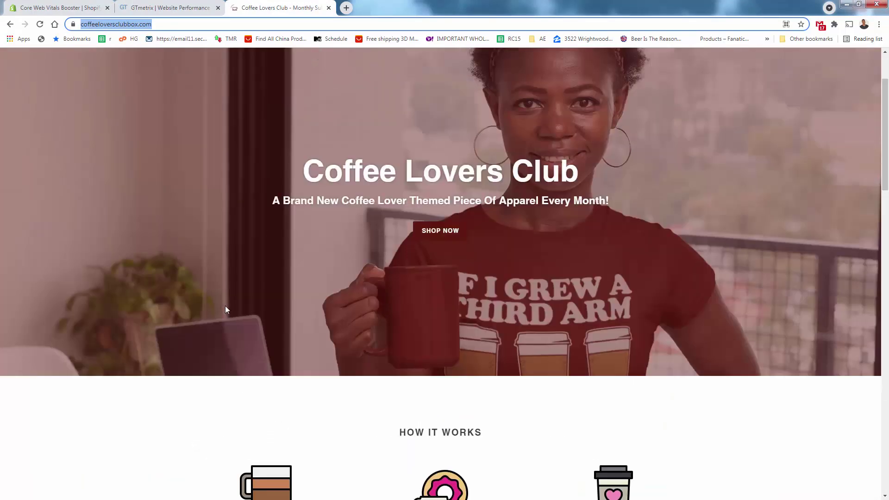
Run a GTmetrix test on the store and review the Performance, Structure, Waterfall, Video and History tabs
left_click(175, 8)
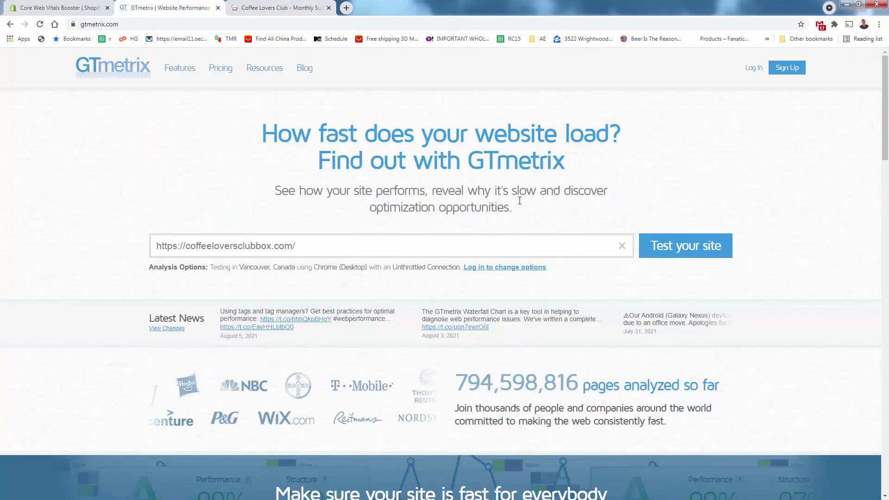
left_click(689, 247)
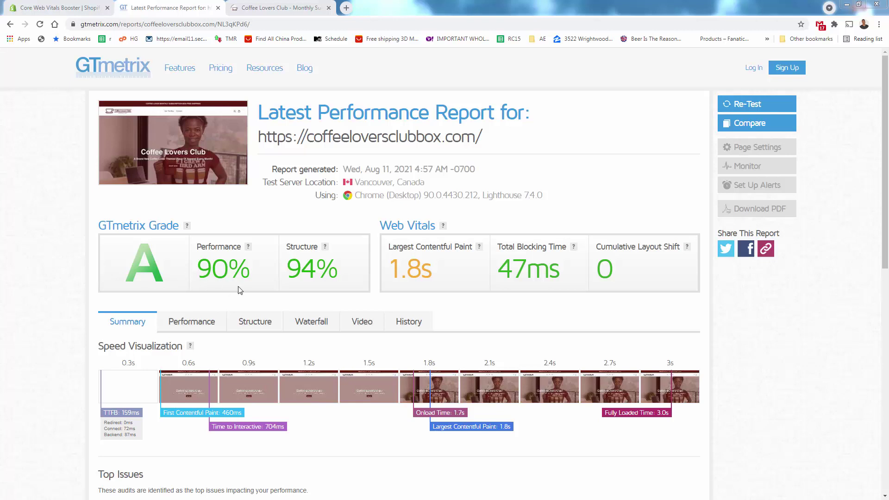
left_click(184, 322)
left_click(255, 320)
left_click(311, 321)
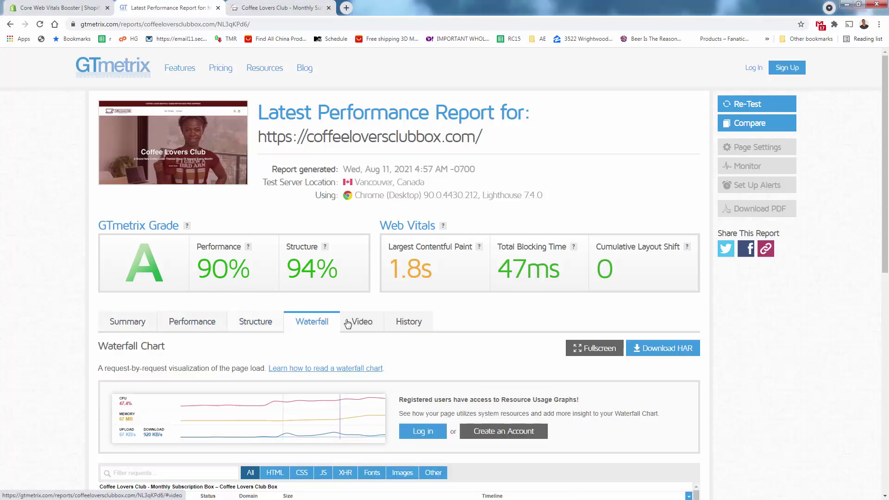
left_click(362, 322)
left_click(403, 322)
left_click(121, 333)
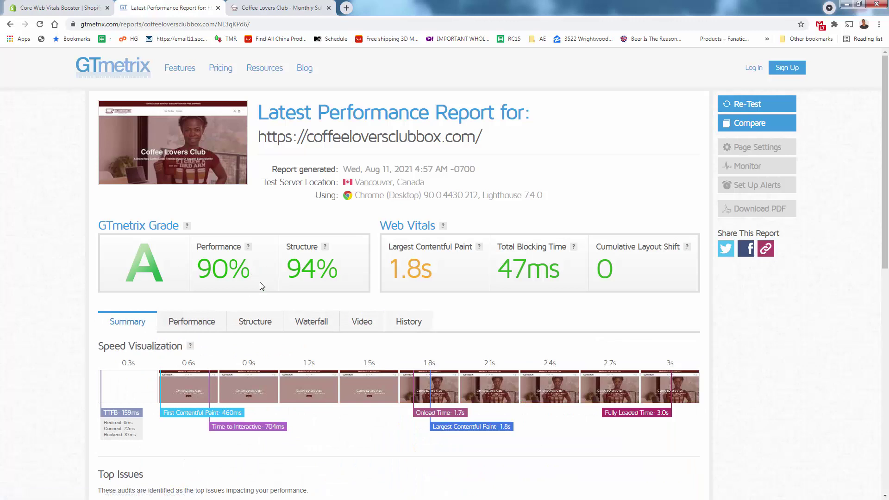
Add Core Web Vitals Booster to the Coffee Lovers Club Box store from its App Store listing
left_click(70, 8)
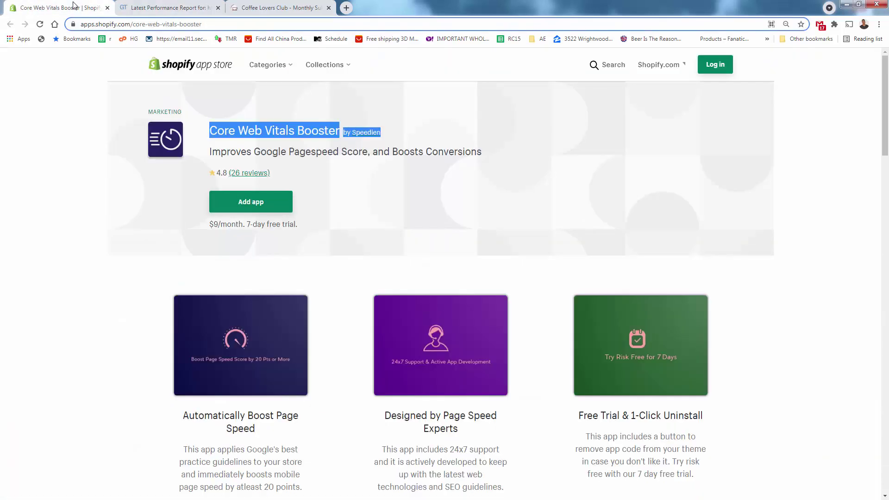
left_click(91, 173)
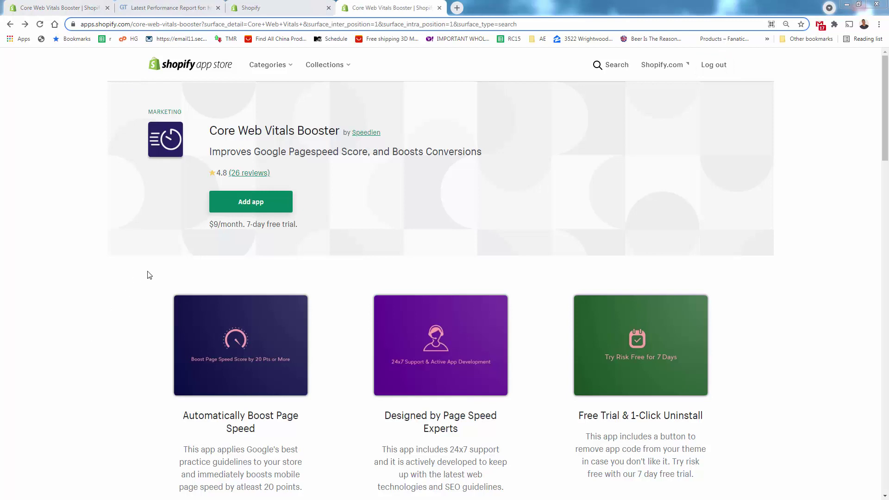
left_click(260, 207)
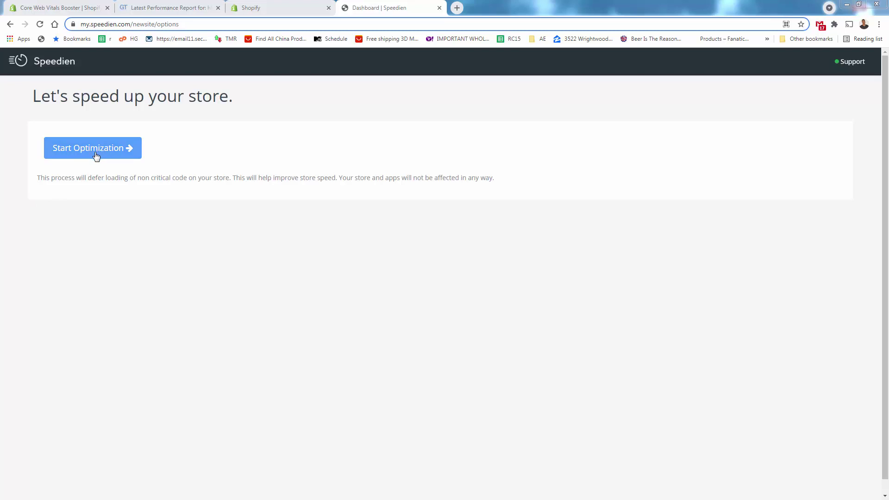
Start optimization from the "Let's speed up your store" page
triple_click(119, 102)
left_click(119, 103)
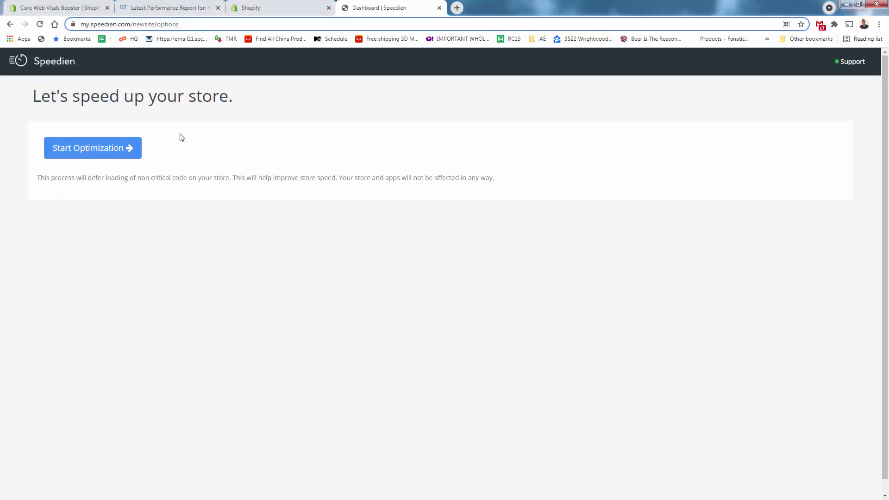
left_click(118, 152)
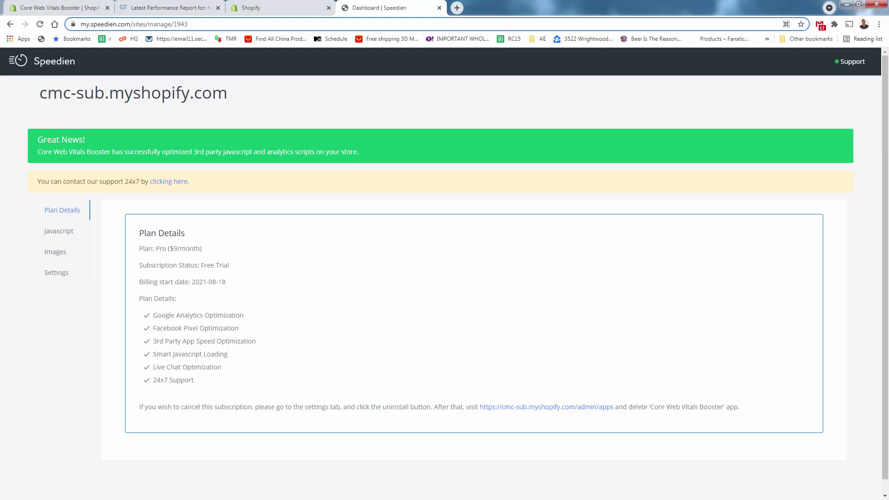
Review the Settings tab, the Great News! success banner, and the Pro $9/month plan details
left_click(65, 277)
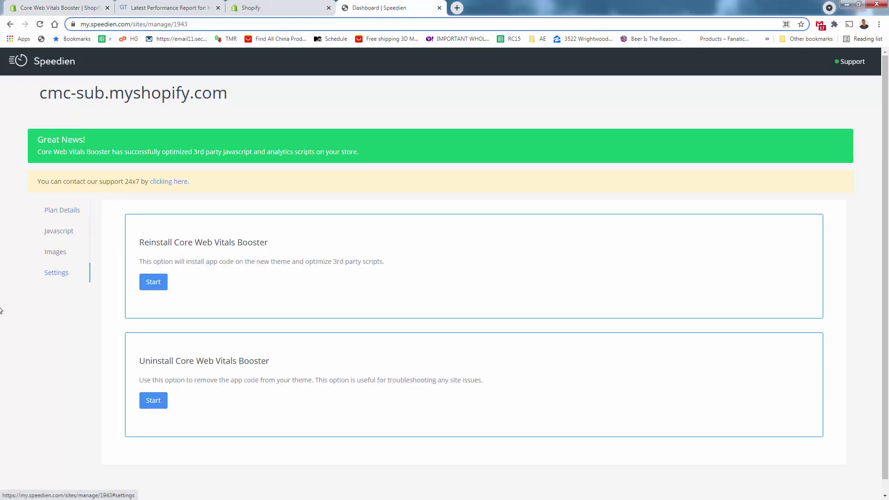
double_click(70, 140)
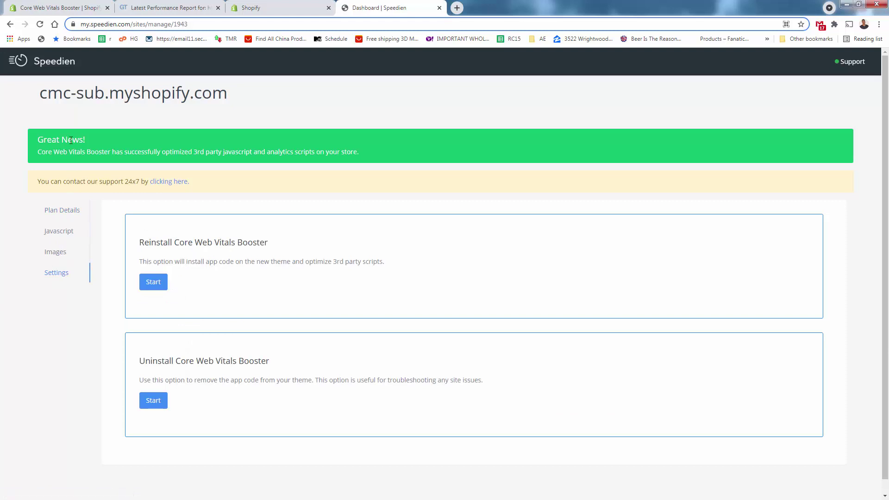
left_click(70, 140)
triple_click(77, 149)
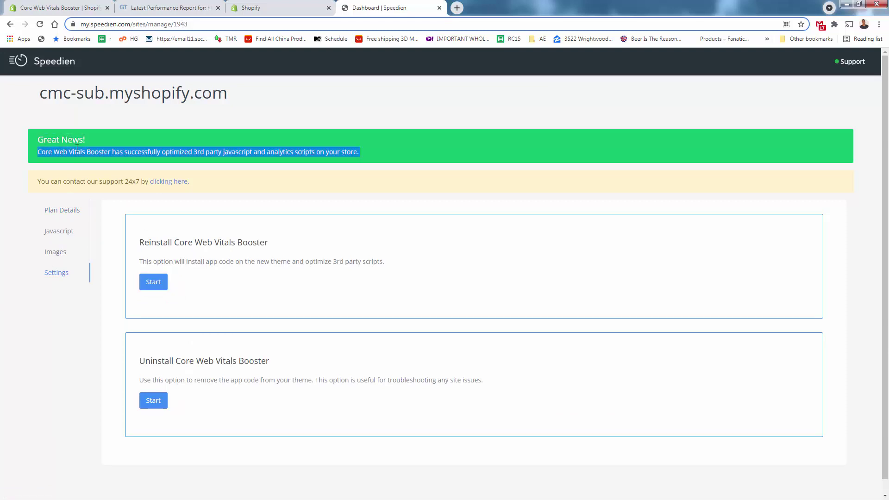
left_click(77, 148)
left_click(68, 210)
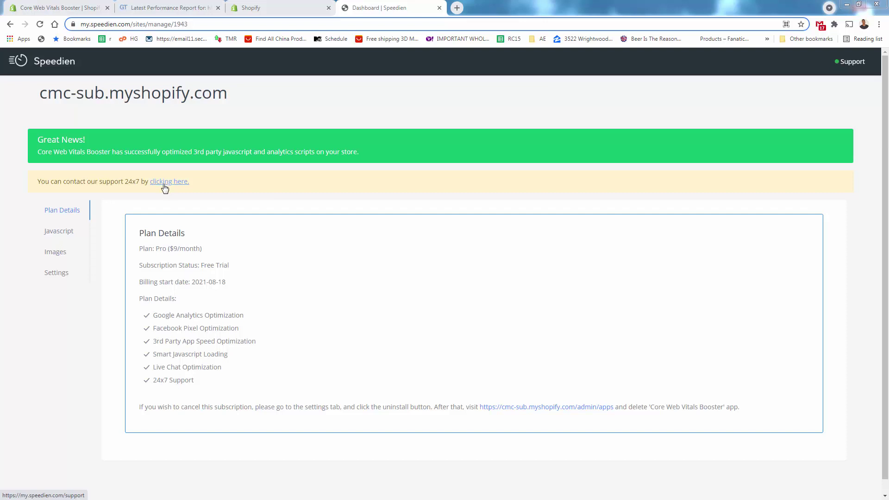
Review the plan details and the Javascript delay settings
left_click_drag(151, 233, 155, 324)
left_click(155, 324)
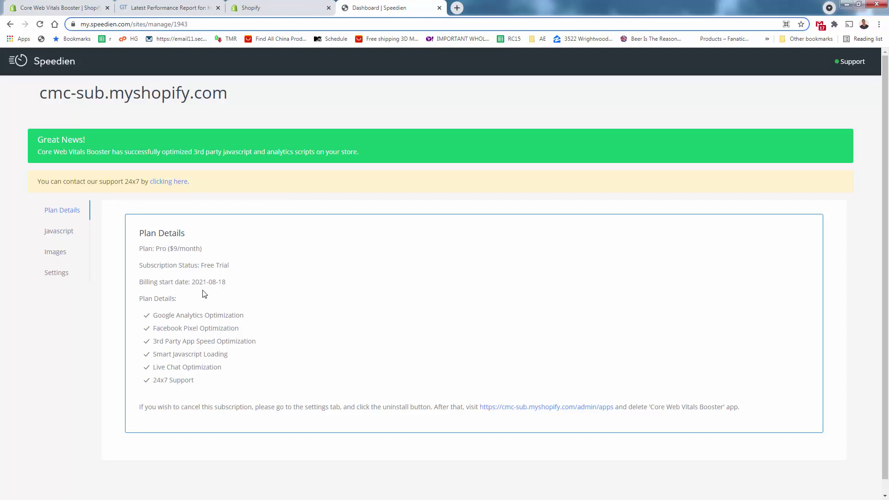
left_click(57, 235)
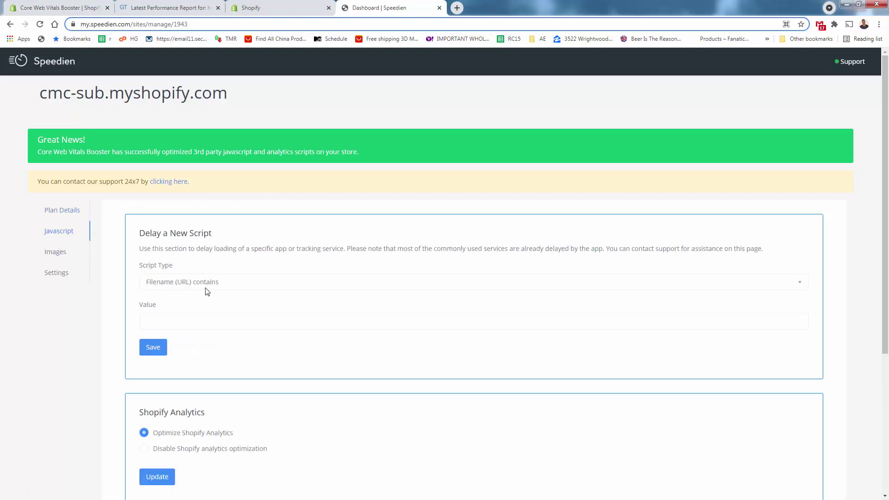
scroll(203, 305, "down", 4)
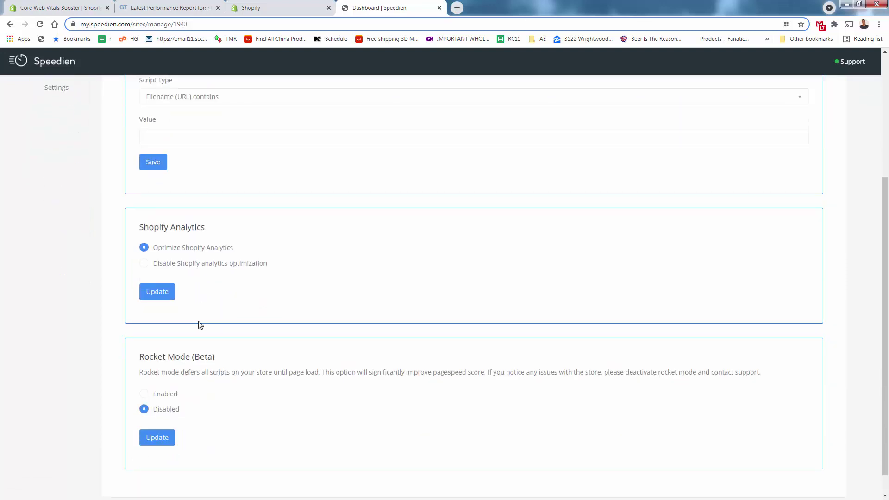
scroll(199, 323, "down", 1)
scroll(196, 345, "up", 5)
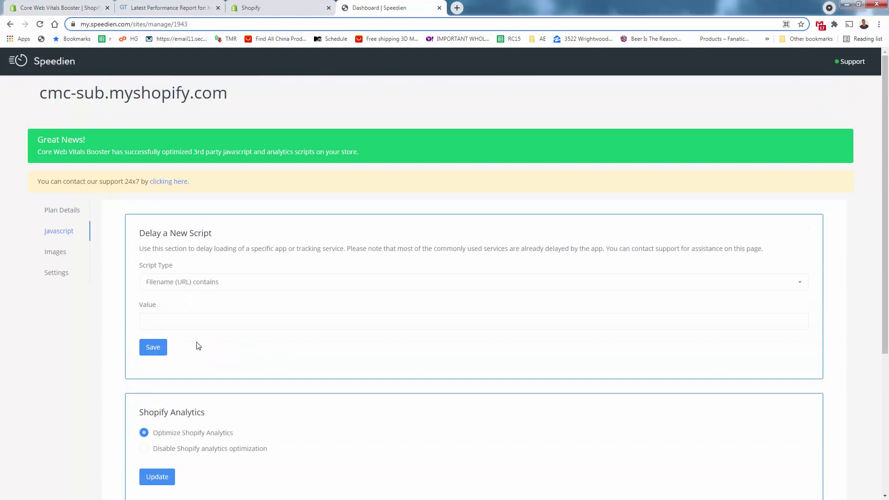
Set image lazy loading to Enabled and save it with Update
left_click(64, 256)
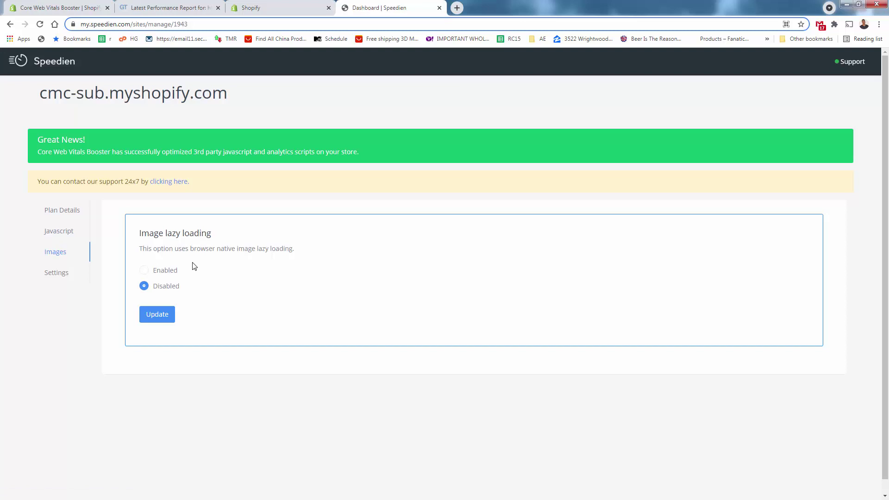
left_click(143, 271)
left_click(157, 315)
scroll(171, 324, "down", 1)
scroll(183, 330, "up", 1)
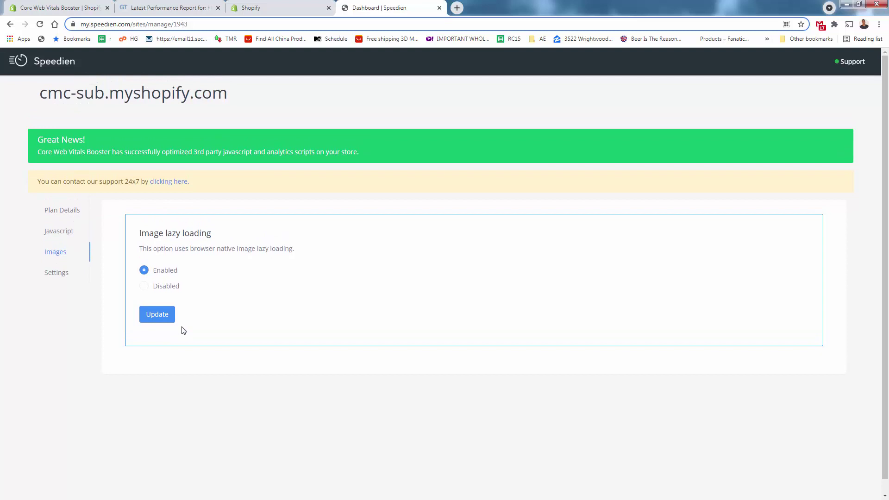
Check the reinstall and uninstall settings, then return to Plan Details
left_click(68, 275)
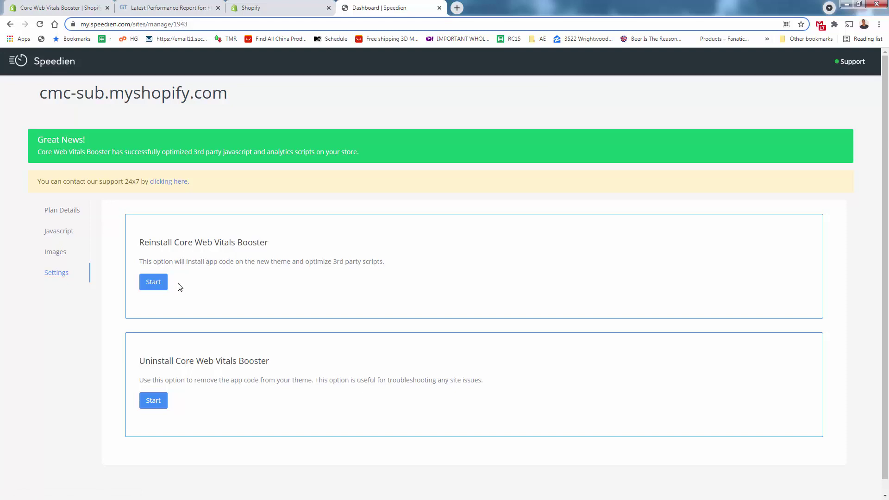
left_click(69, 220)
scroll(69, 253, "down", 1)
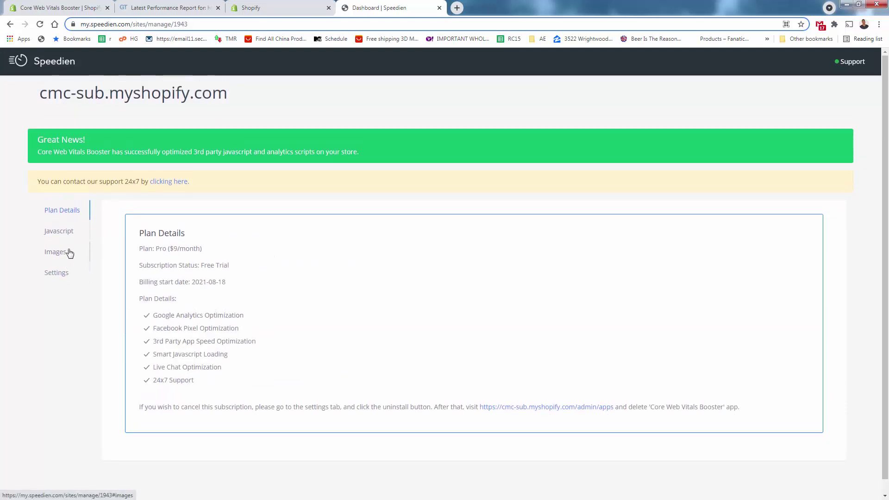
Reload the Shopify Admin Apps page listing the store's installed apps
left_click(27, 66)
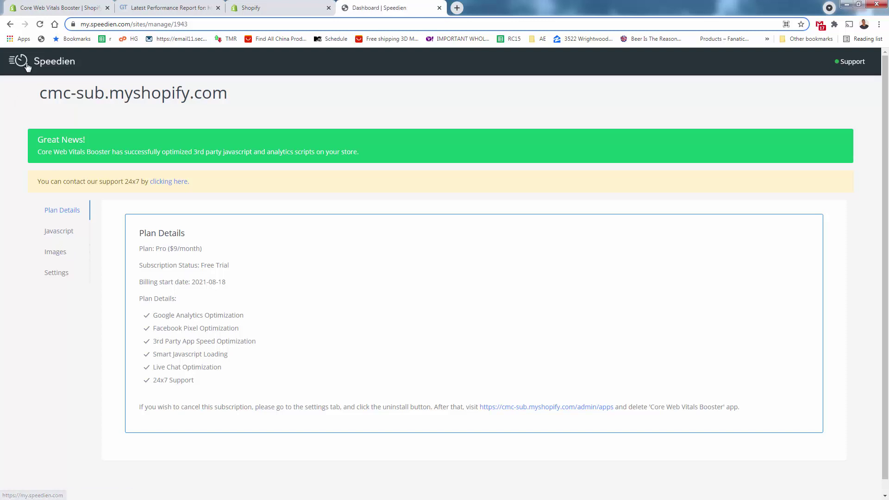
left_click(250, 8)
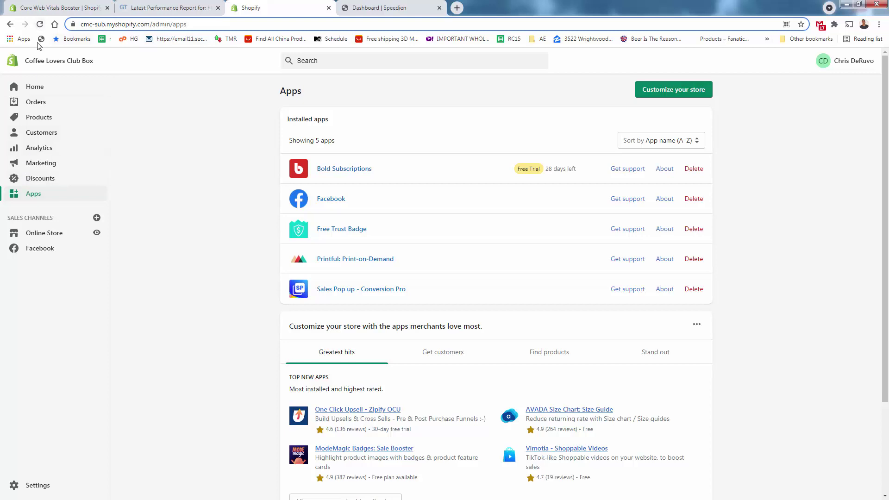
left_click(44, 24)
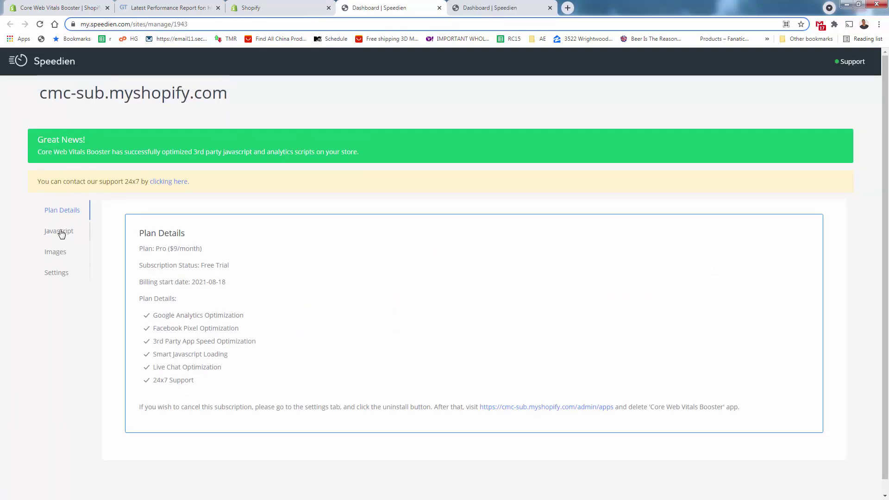
Browse the Javascript settings: Delay a New Script, Shopify Analytics and Rocket Mode
left_click(59, 231)
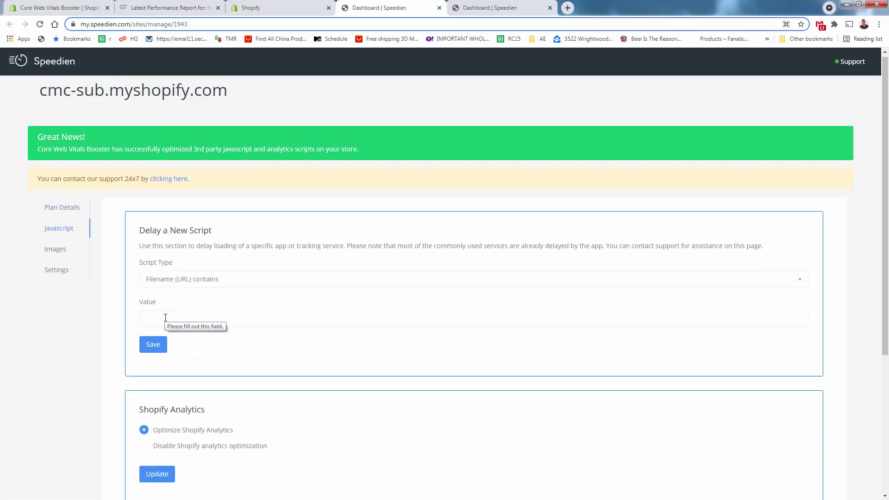
scroll(119, 351, "down", 3)
scroll(118, 352, "down", 2)
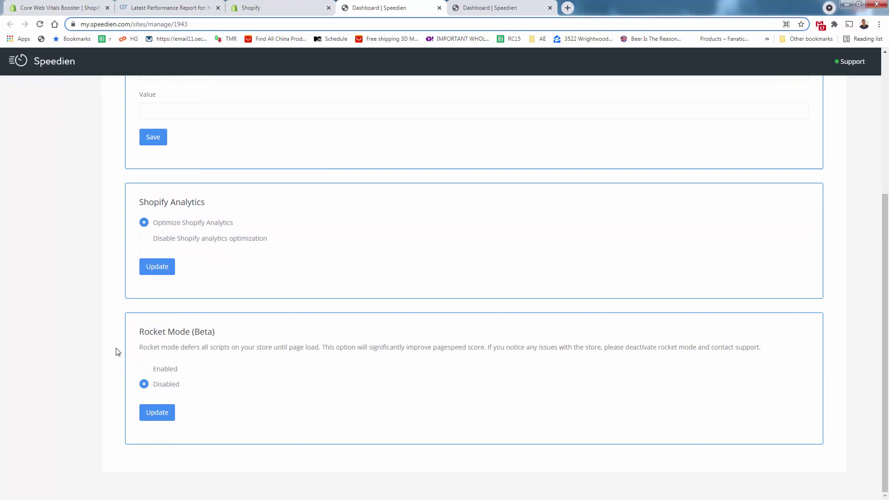
scroll(116, 352, "up", 3)
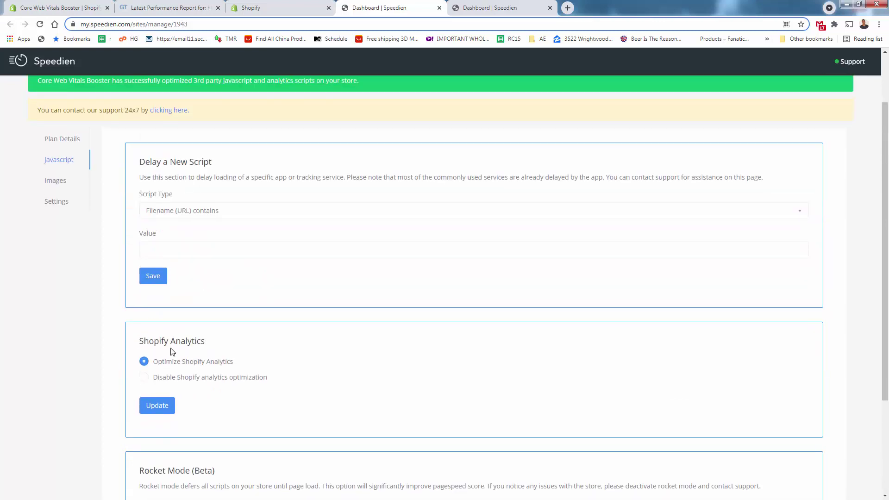
scroll(160, 366, "up", 2)
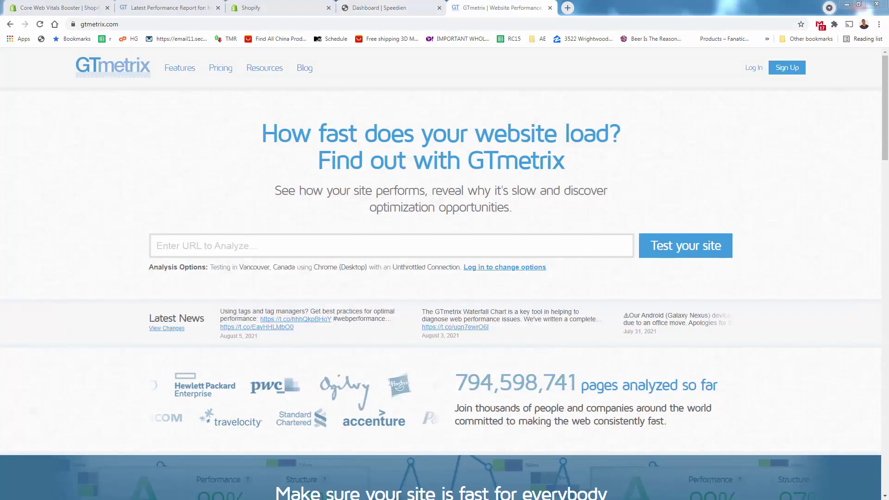
left_click(278, 245)
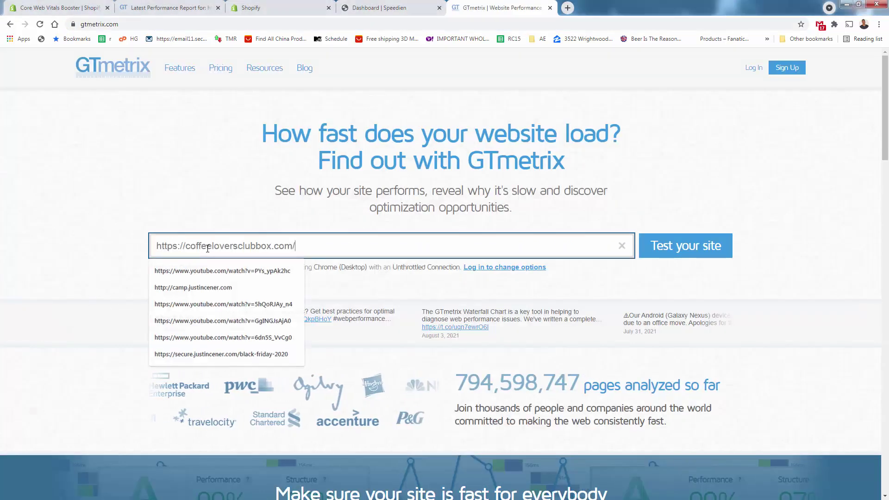
left_click(208, 269)
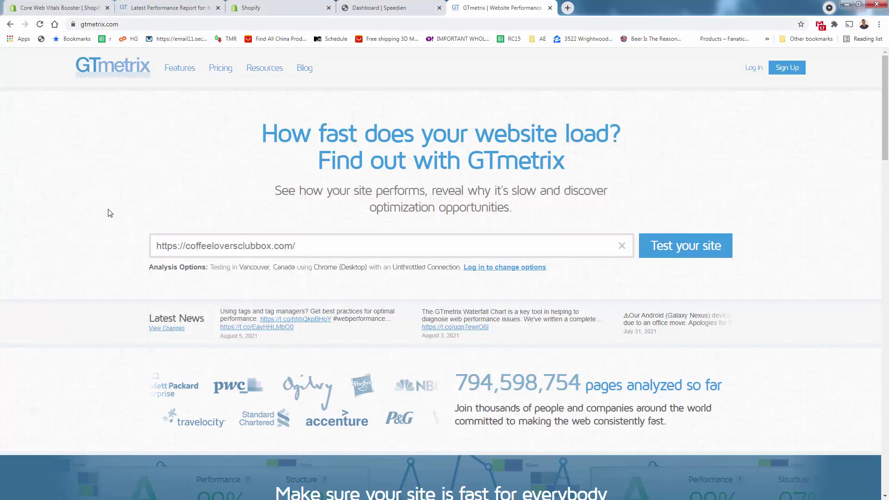
left_click(671, 251)
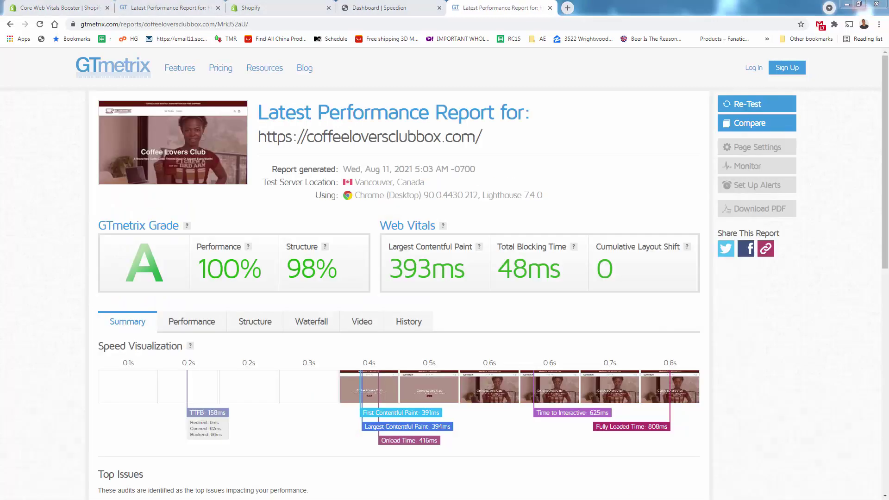
Place the new 5:03 AM report tab beside the 4:57 AM report and compare them
left_click(163, 9)
left_click_drag(408, 168, 456, 172)
left_click(457, 167)
left_click(511, 5)
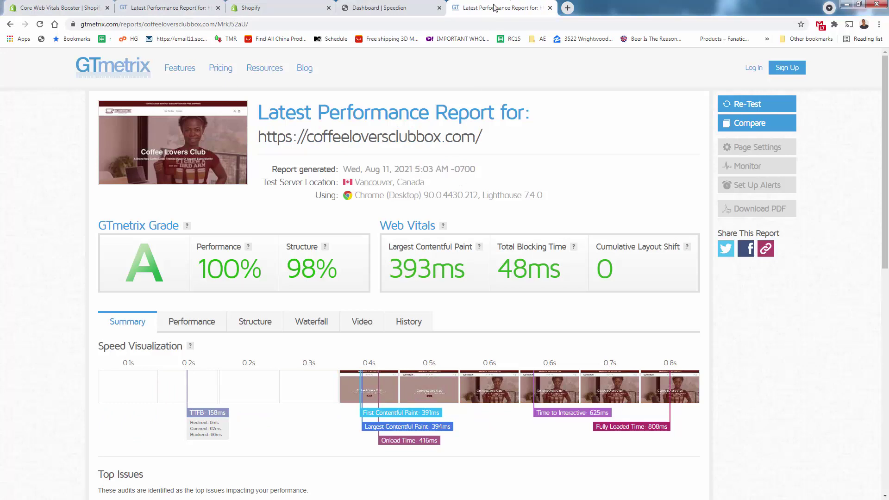
left_click_drag(495, 7, 275, 3)
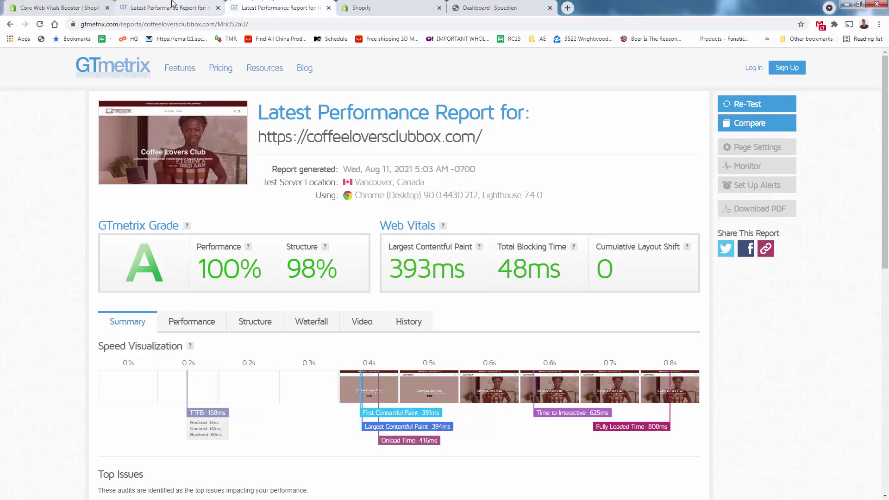
left_click(153, 6)
left_click(252, 7)
left_click(147, 4)
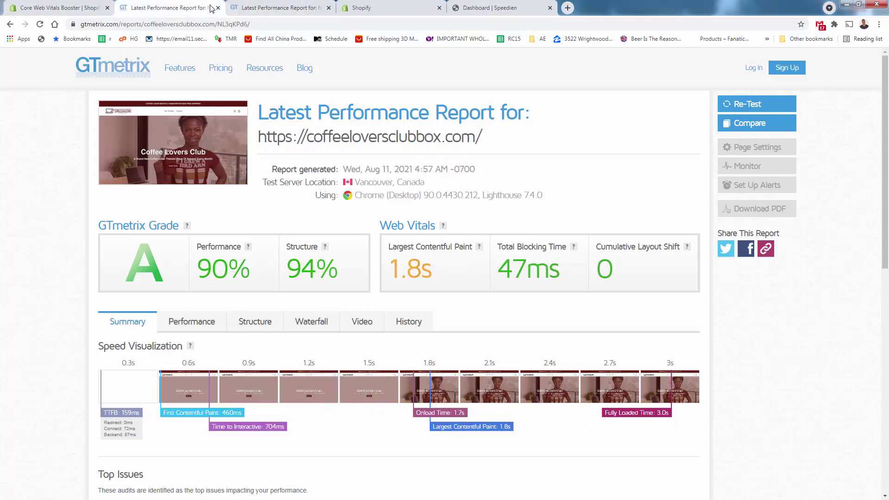
left_click(252, 6)
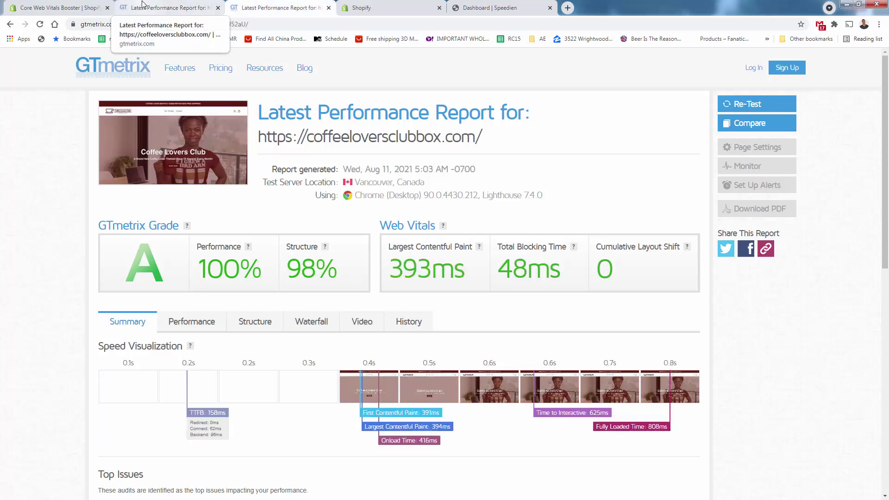
Reload both report pages and compare the 90% and 100% results again
left_click(40, 24)
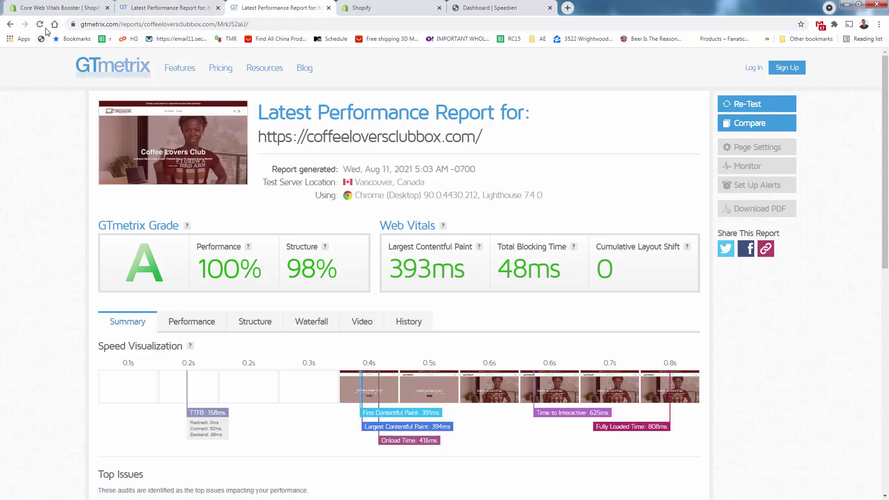
left_click(45, 29)
key("ctrl+shift+Tab")
left_click(39, 25)
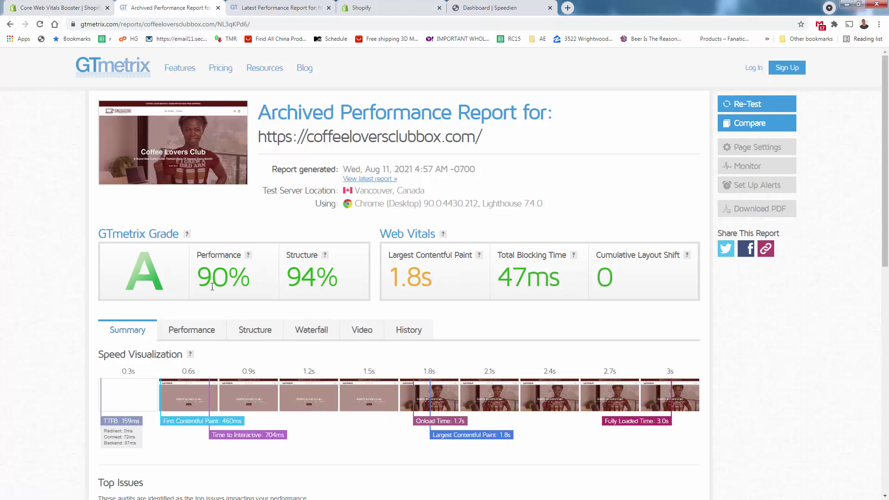
key("ctrl+Tab")
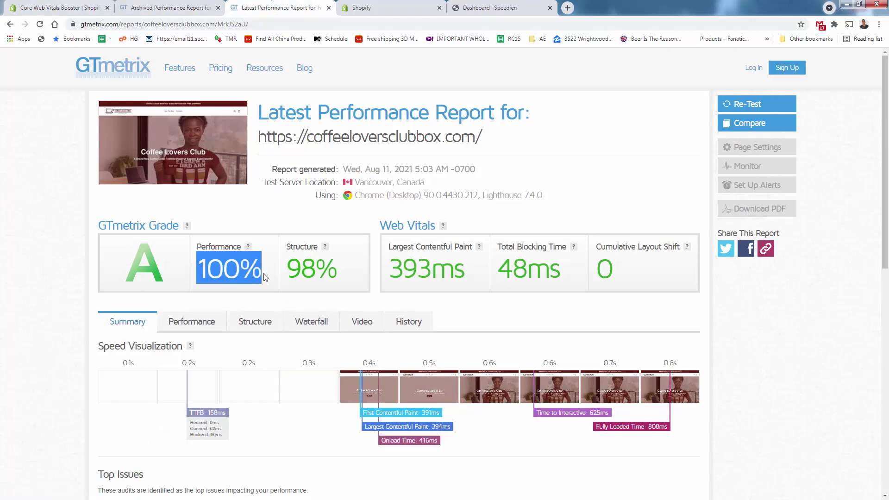
left_click(138, 4)
left_click(247, 5)
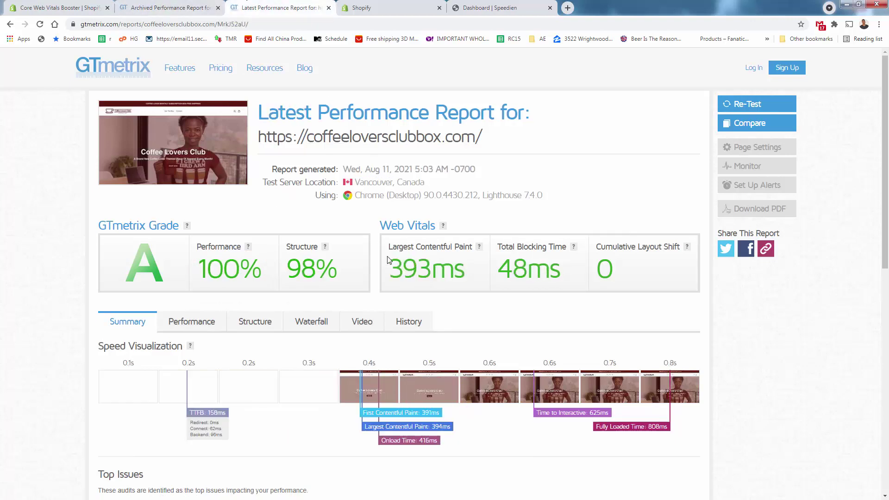
Compare the new 393ms LCP with the archived report, then return to the Speedien dashboard
left_click_drag(384, 275, 463, 274)
left_click(464, 274)
left_click(185, 4)
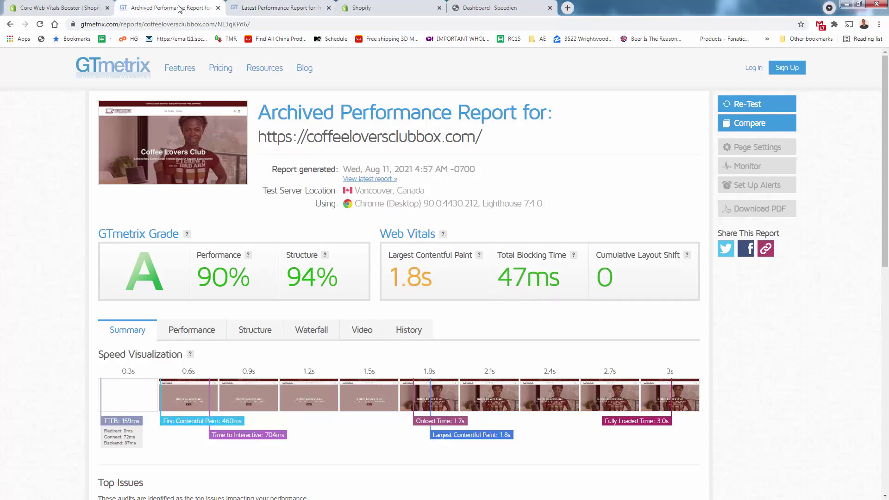
key("ctrl+Tab")
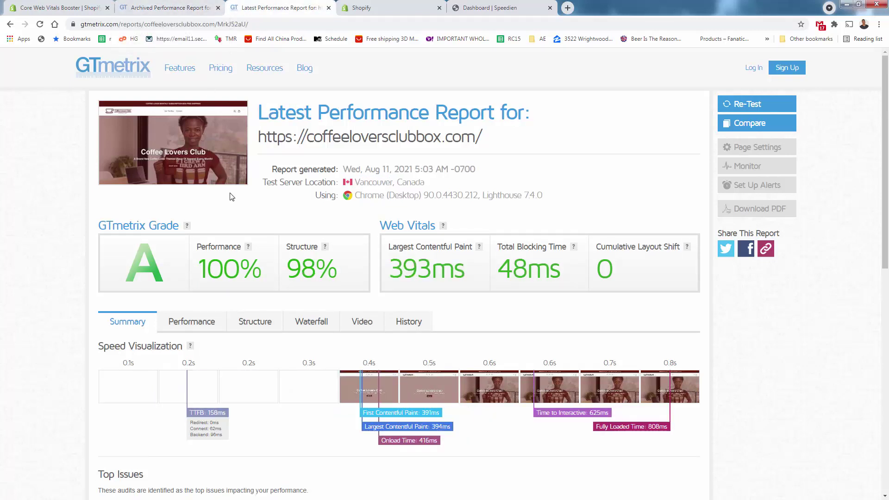
left_click(143, 4)
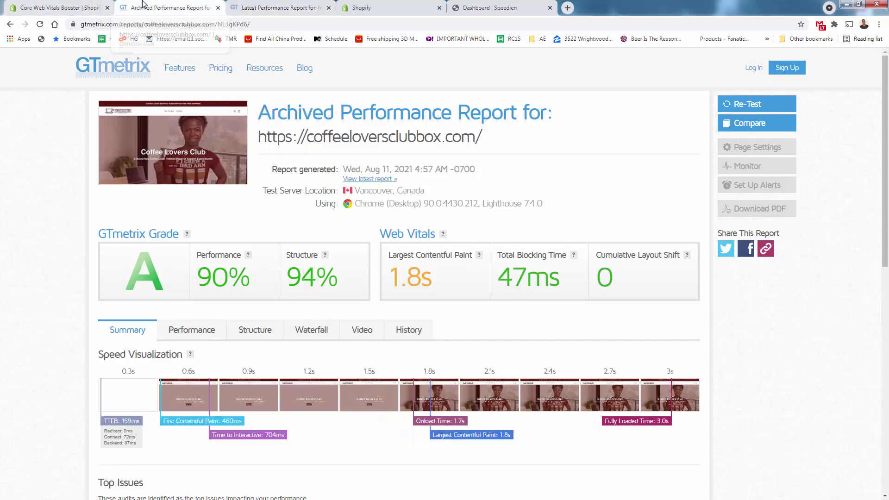
left_click(490, 5)
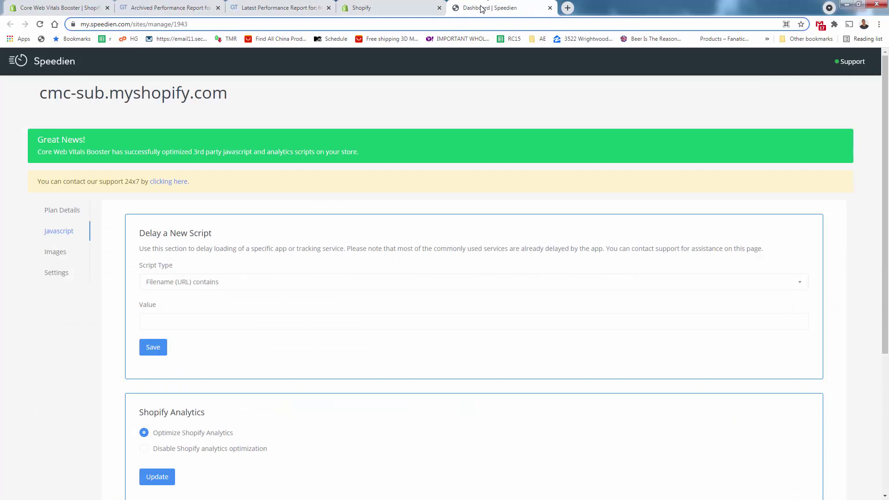
Go from the scripts-optimized success banner to the app listing showing $9/month and a 7-day trial
left_click_drag(380, 151, 46, 135)
left_click(46, 135)
left_click(81, 6)
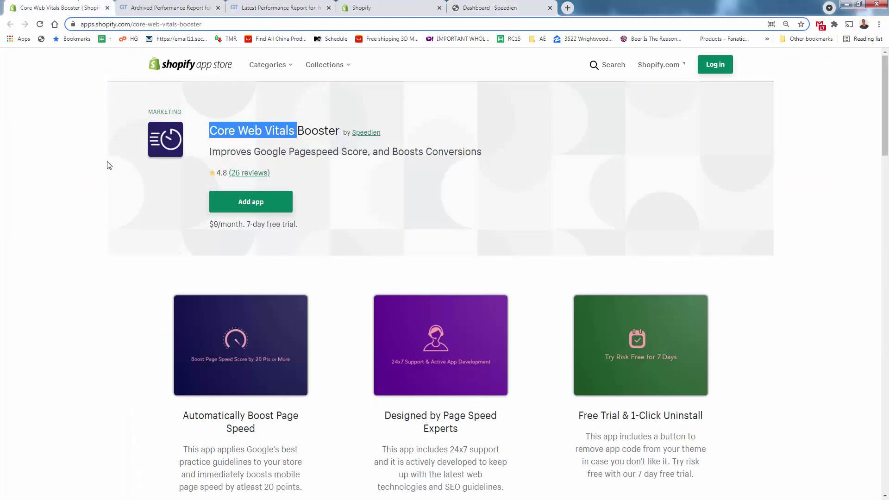
left_click(103, 199)
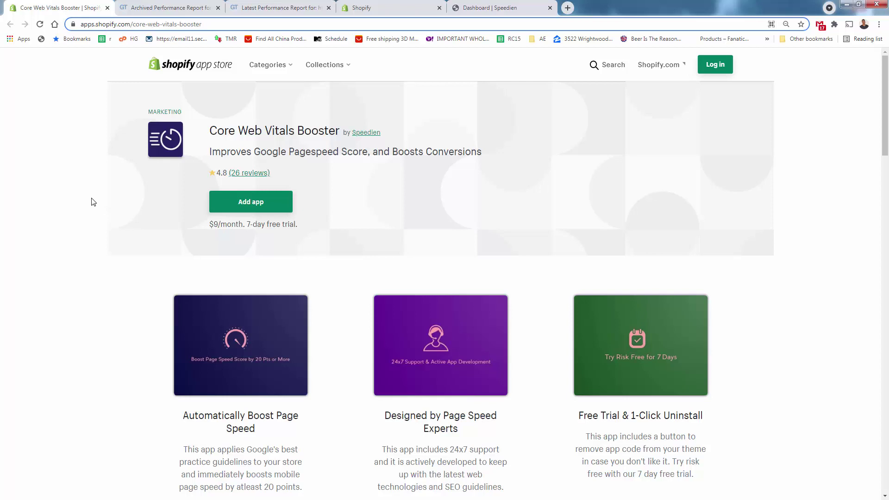
left_click(217, 8)
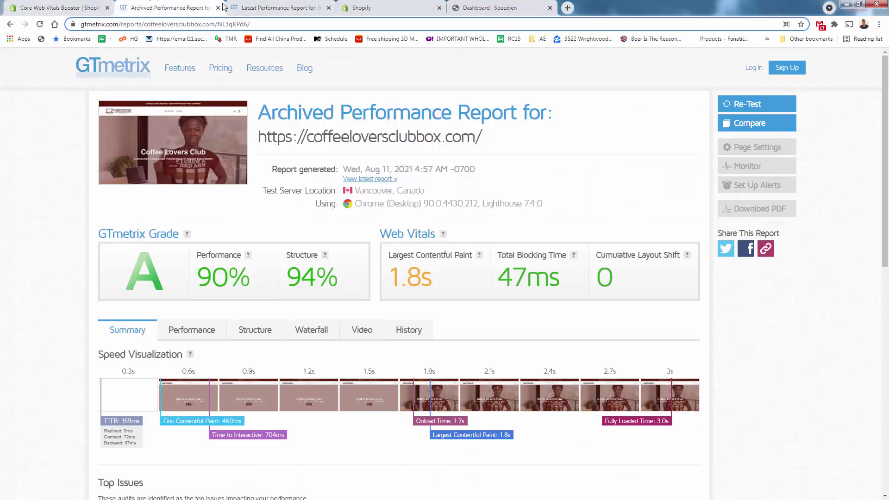
left_click(258, 7)
left_click(181, 5)
left_click(260, 5)
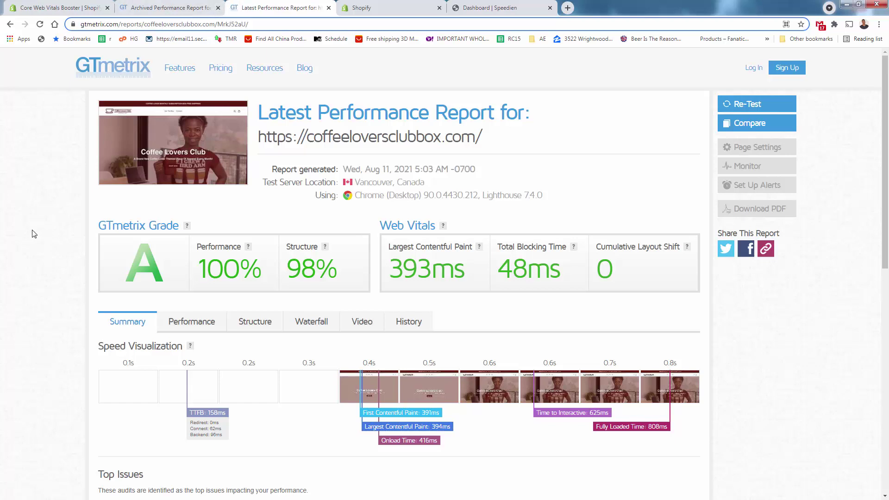
left_click(66, 5)
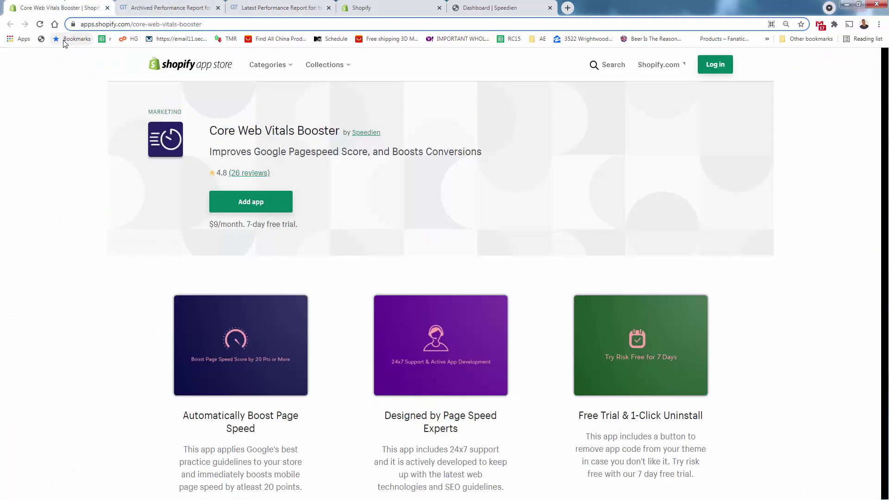